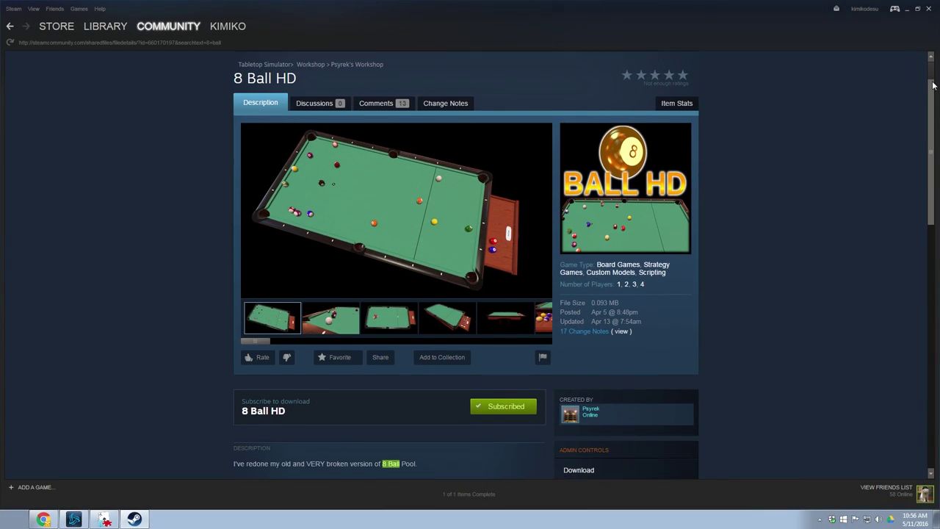
Step: Look through the Workshop pages for 8 Ball HD, TTS Racing! and Easy dice, including their descriptions and preview images
drag(933, 86, 912, 152)
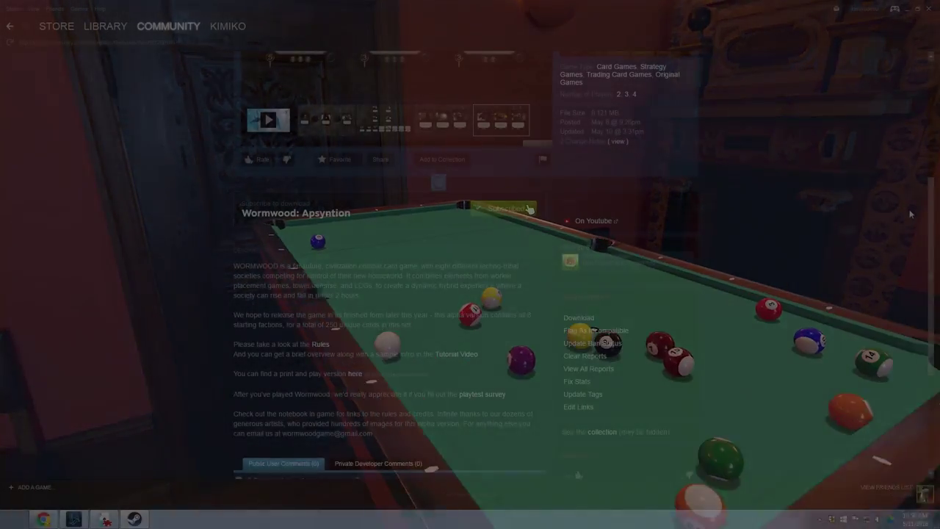
scroll(908, 183, up, 1)
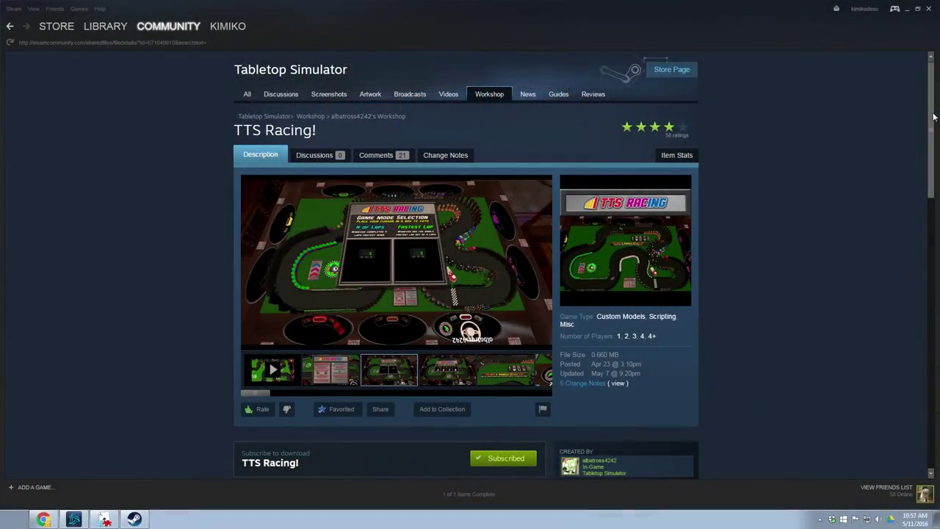
drag(932, 125, 930, 210)
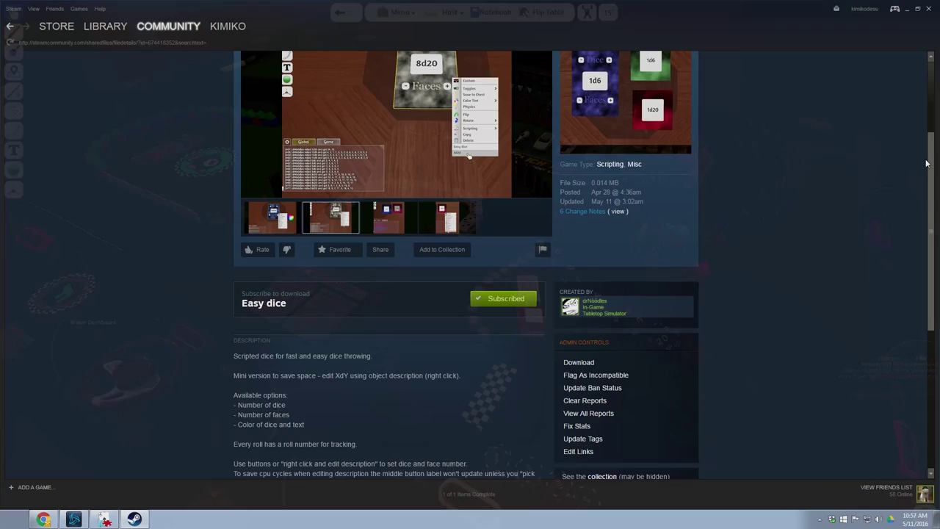
scroll(936, 105, up, 5)
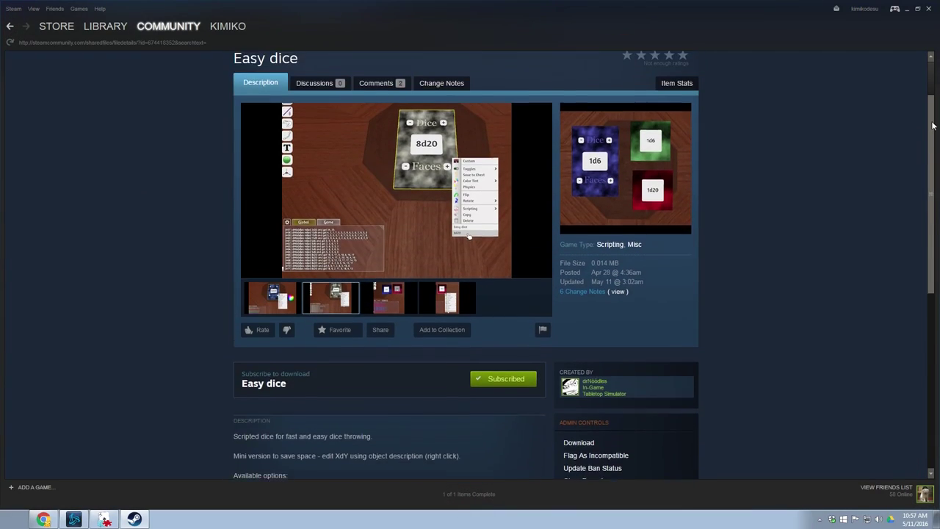
scroll(936, 105, up, 2)
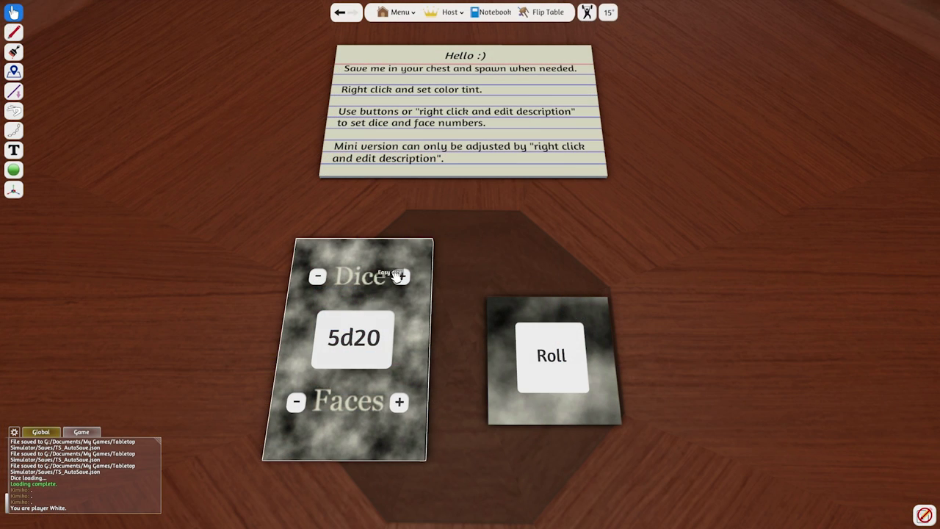
Step: Raise the large Easy dice tile to 6d20 and roll it several times
click(402, 276)
click(366, 354)
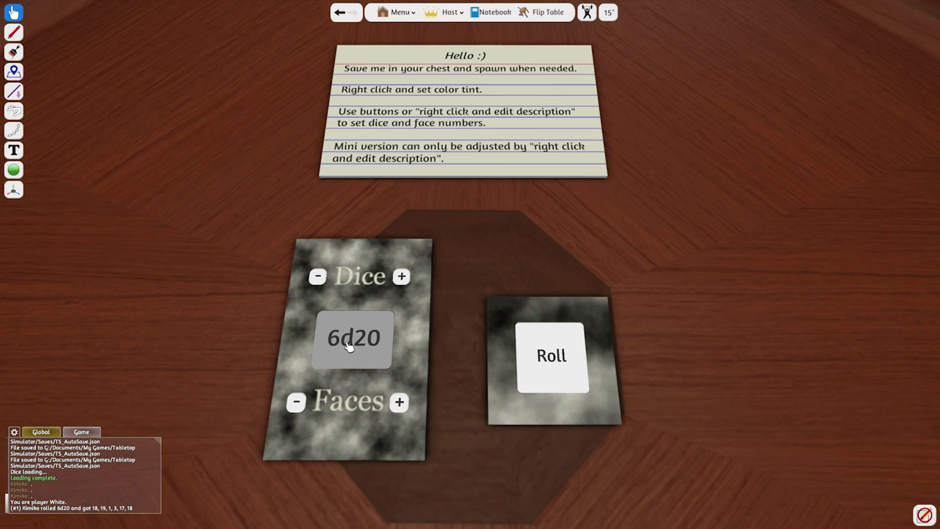
click(349, 347)
click(345, 344)
click(341, 342)
Step: Roll 1d6 several times with the small dice tile
click(562, 367)
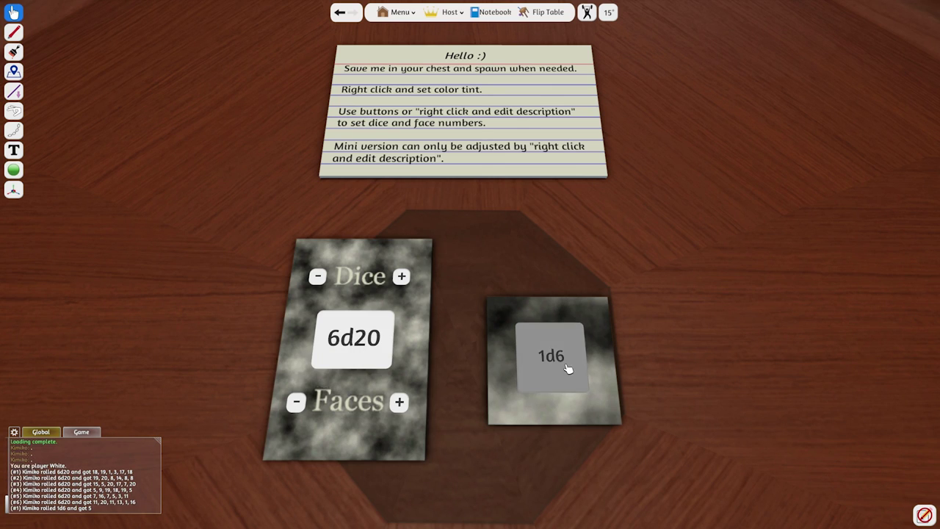
click(566, 368)
click(568, 369)
Step: Open the color tint options of the large dice tile
right_click(428, 328)
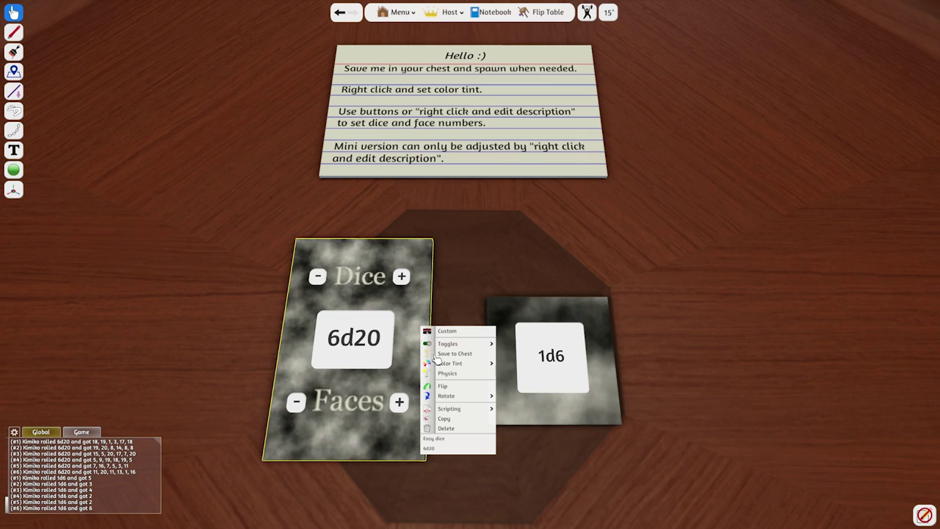
mouse_move(451, 365)
click(515, 354)
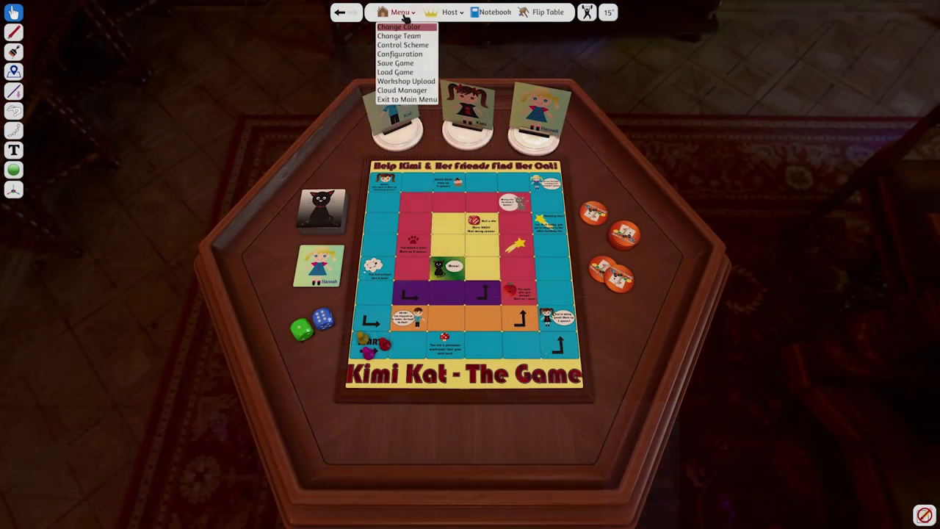
Step: Start a Workshop upload titled "Kimikat - The Game!" with the description "Put as much info in here as possible! The more info, the better!"
click(395, 82)
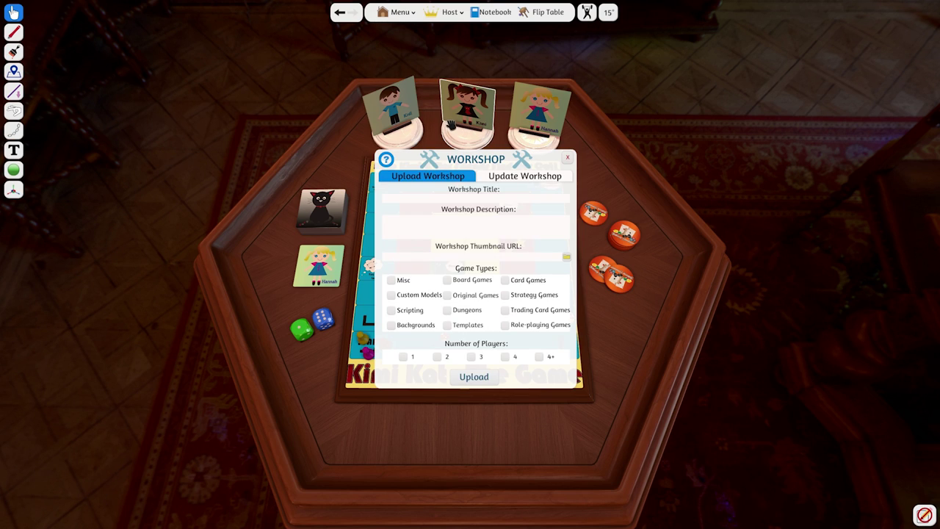
click(444, 199)
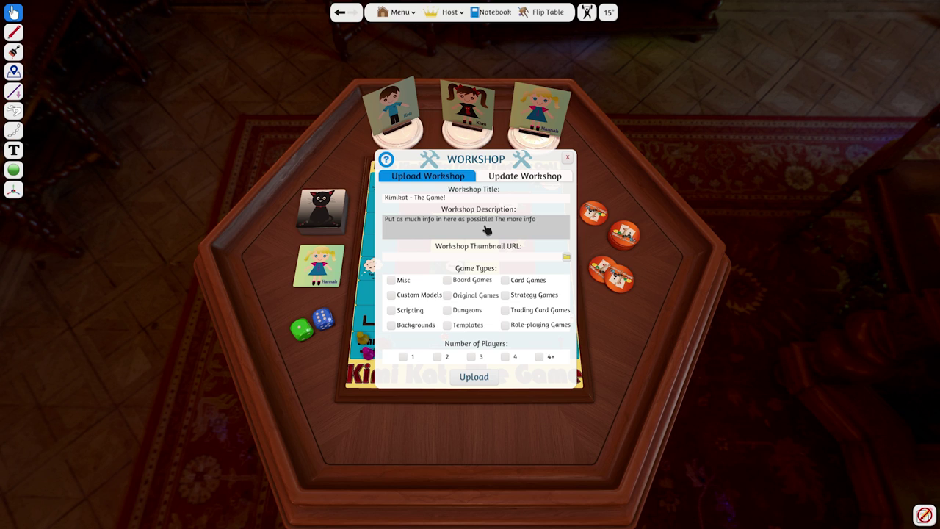
text(, the better!)
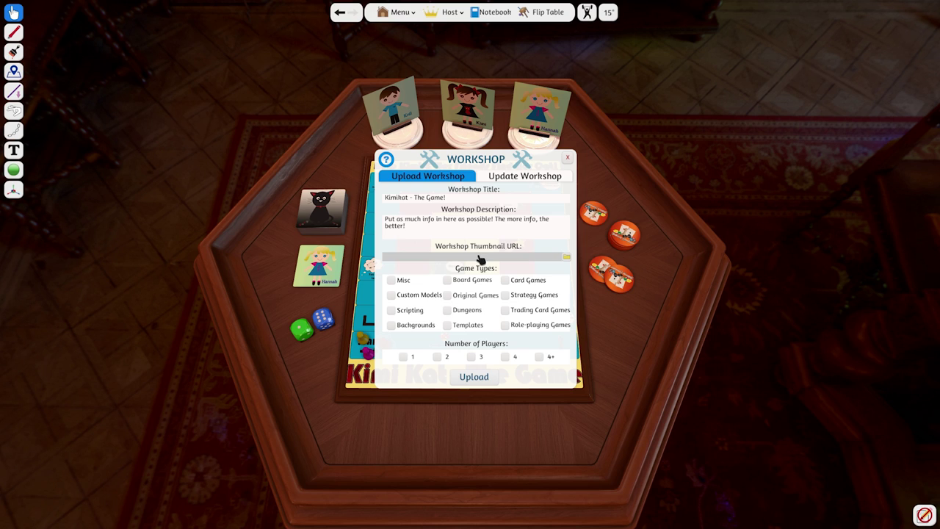
click(478, 257)
text(http://imgur.com/imagenumbershere.jpg)
drag(540, 253, 375, 266)
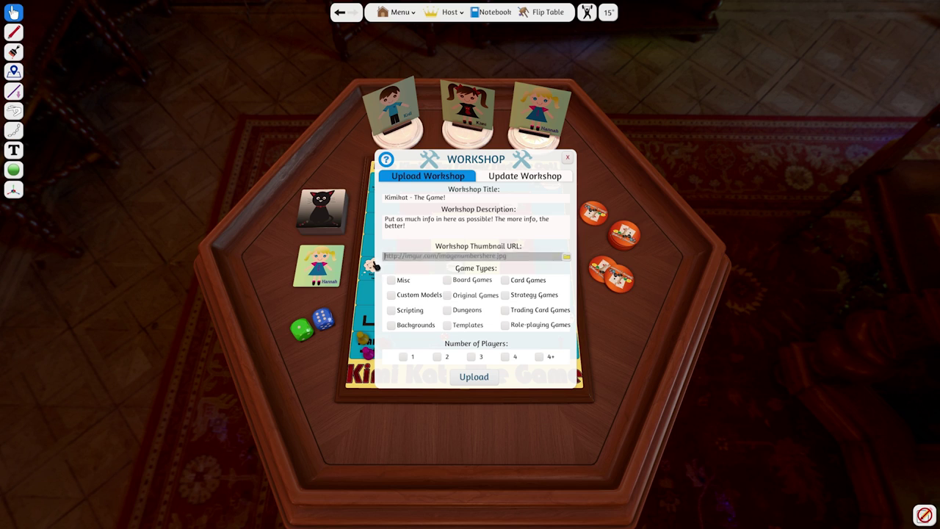
key(BackSpace)
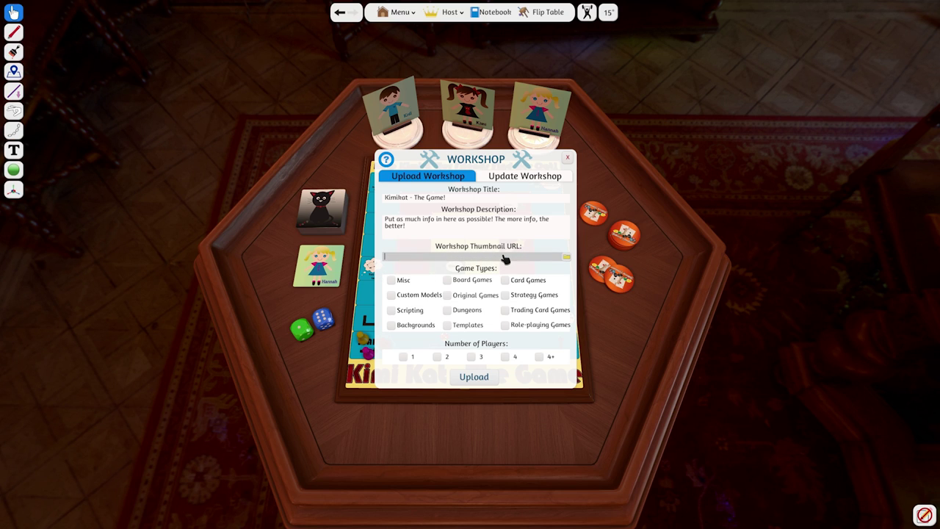
Step: Upload Angry Cat.png from the Animals folder to the Steam Cloud as the Workshop thumbnail
click(567, 257)
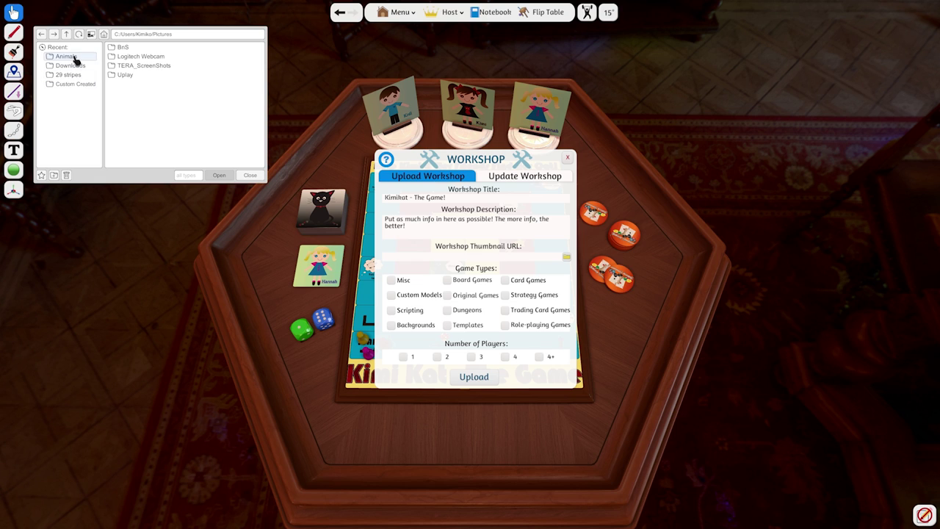
click(73, 58)
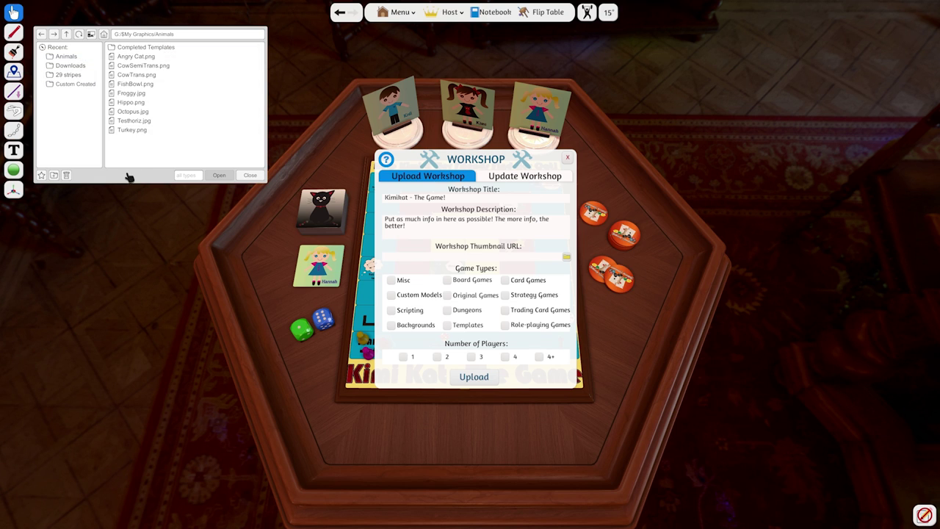
drag(126, 174, 231, 319)
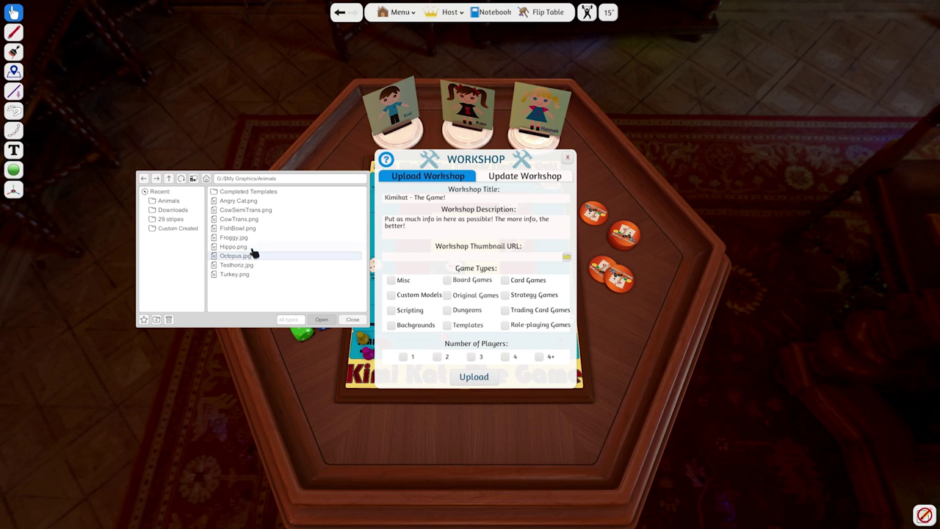
double_click(248, 203)
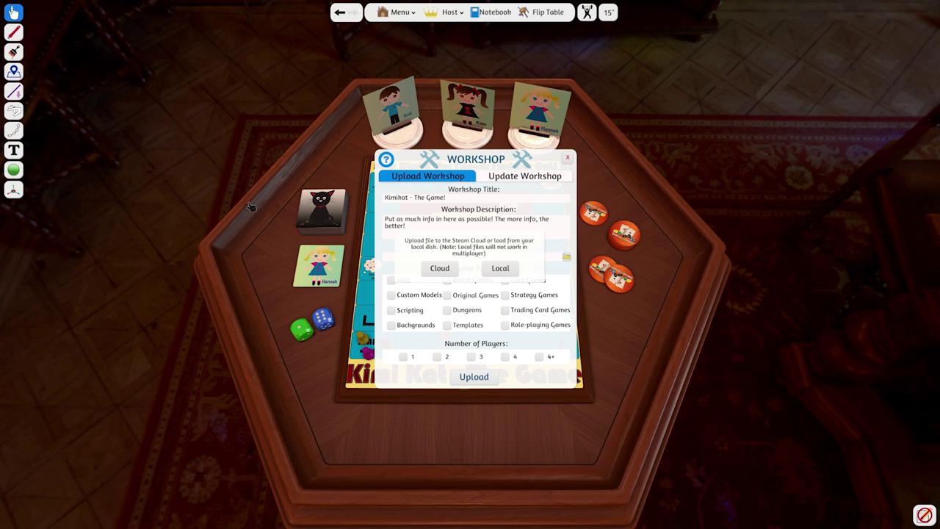
click(439, 269)
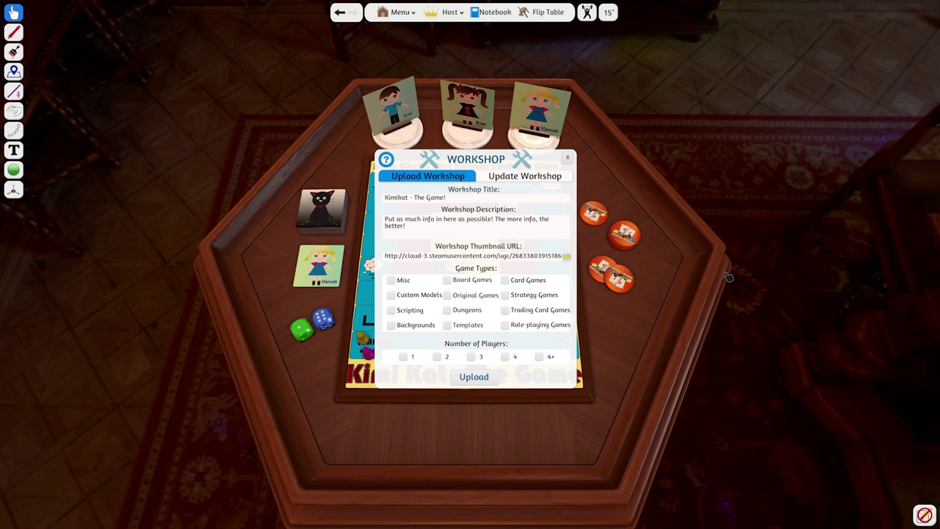
Step: Assign the Board Games and Original Games types and player counts 2, 3, 4 and 4+, and upload the game to the Workshop
click(448, 282)
click(447, 296)
click(404, 357)
click(438, 358)
click(471, 357)
click(507, 358)
click(539, 358)
click(403, 357)
click(474, 377)
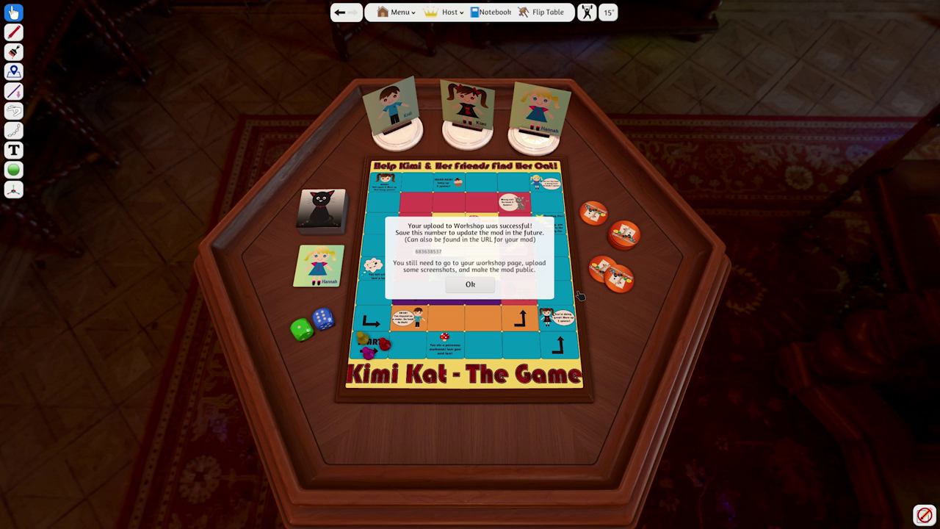
click(485, 286)
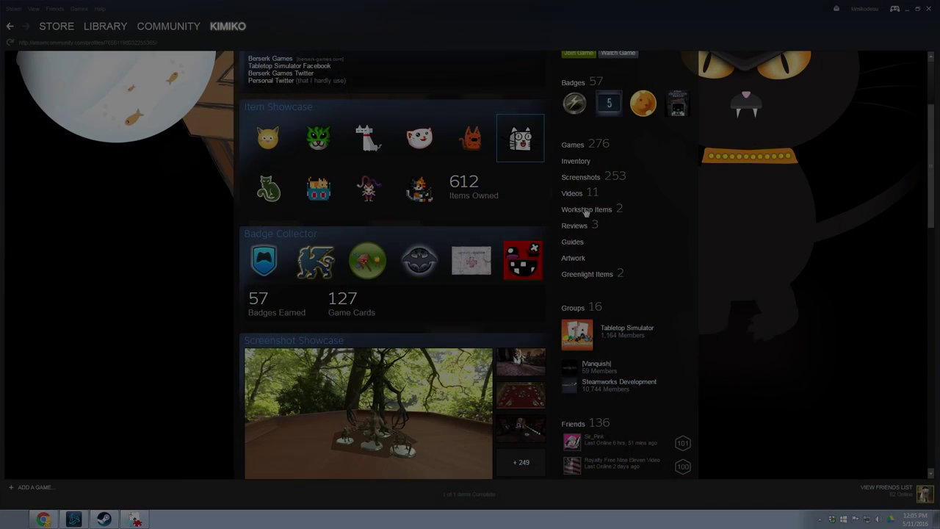
Step: Switch to Steam, open Kimi-Kat 2 from the profile's Workshop items, and subscribe to it
click(630, 211)
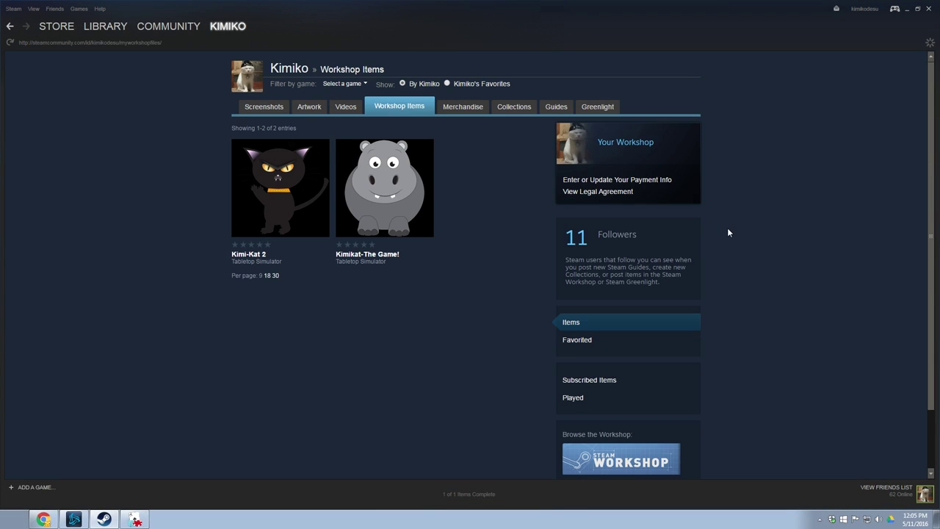
mouse_move(267, 189)
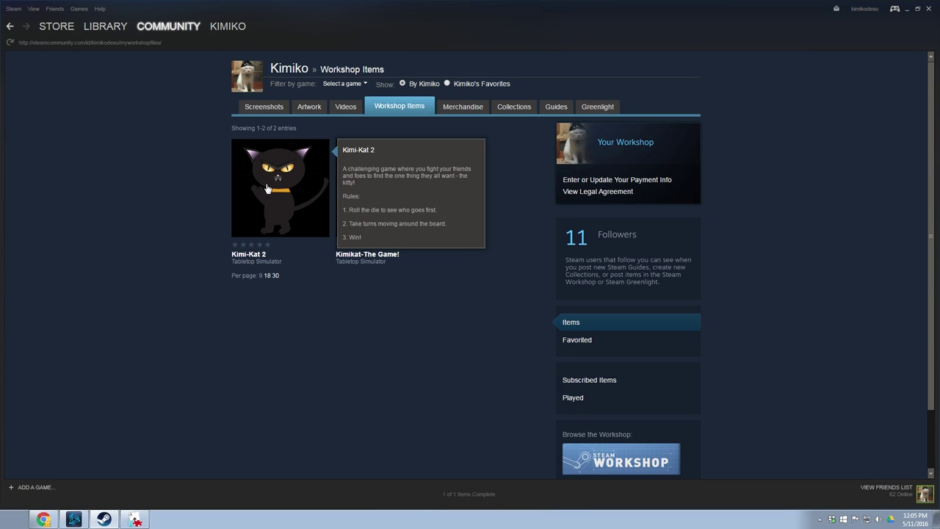
click(268, 189)
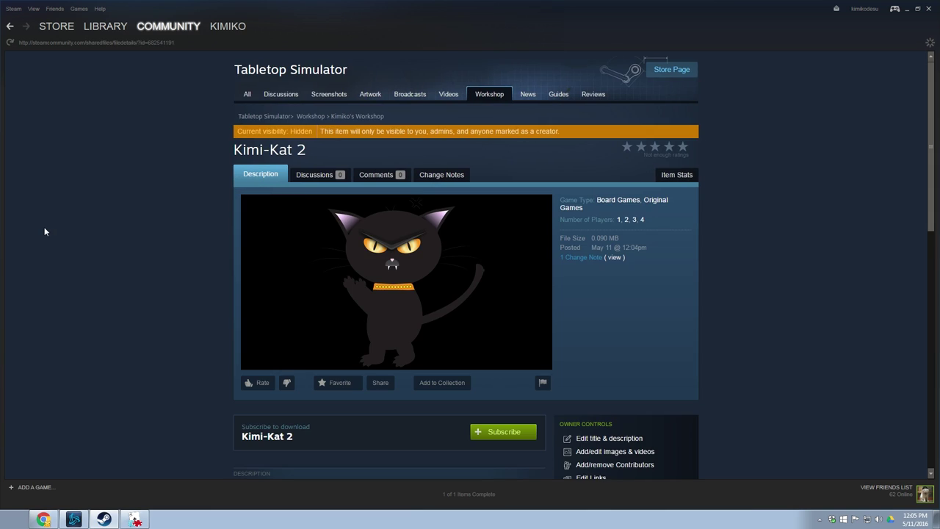
scroll(92, 267, down, 1)
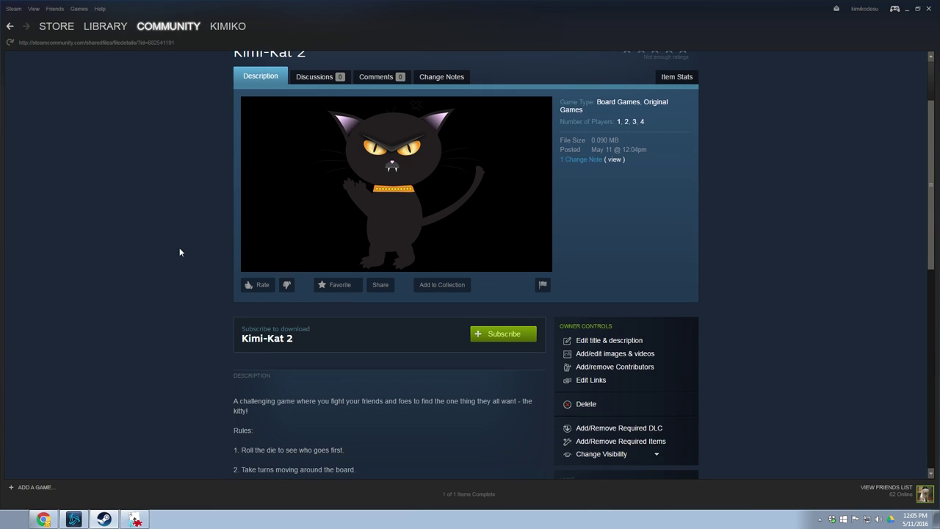
click(505, 336)
Step: Add "More stuff goes here!" at the end of the Kimi-Kat 2 description and save it
scroll(756, 261, down, 1)
scroll(757, 263, down, 1)
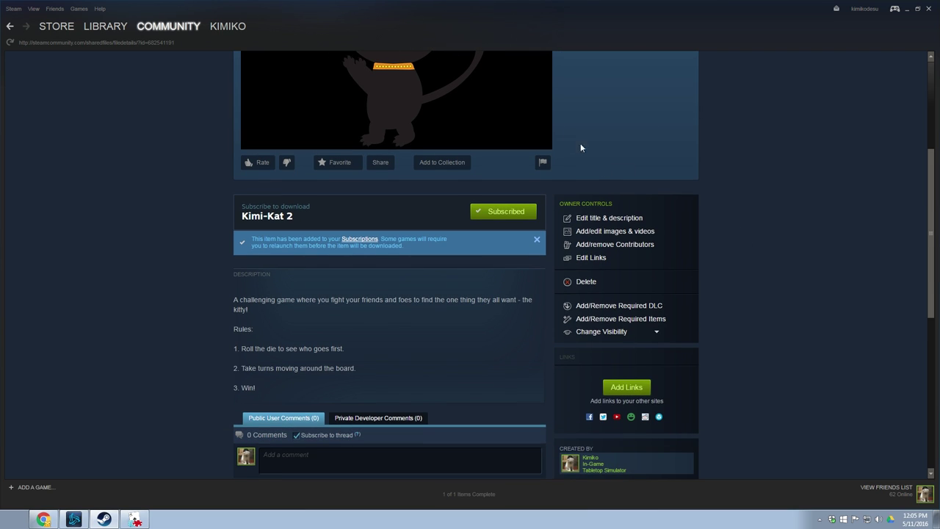
click(596, 219)
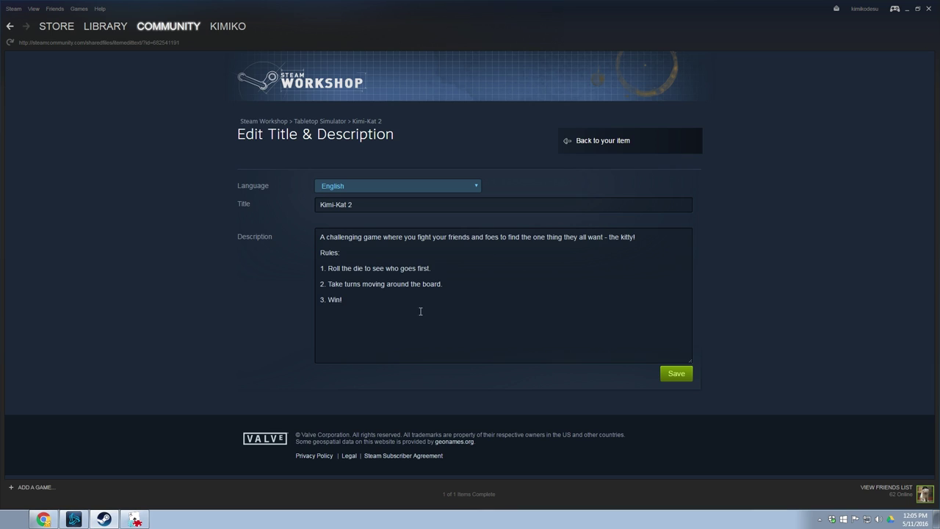
click(379, 304)
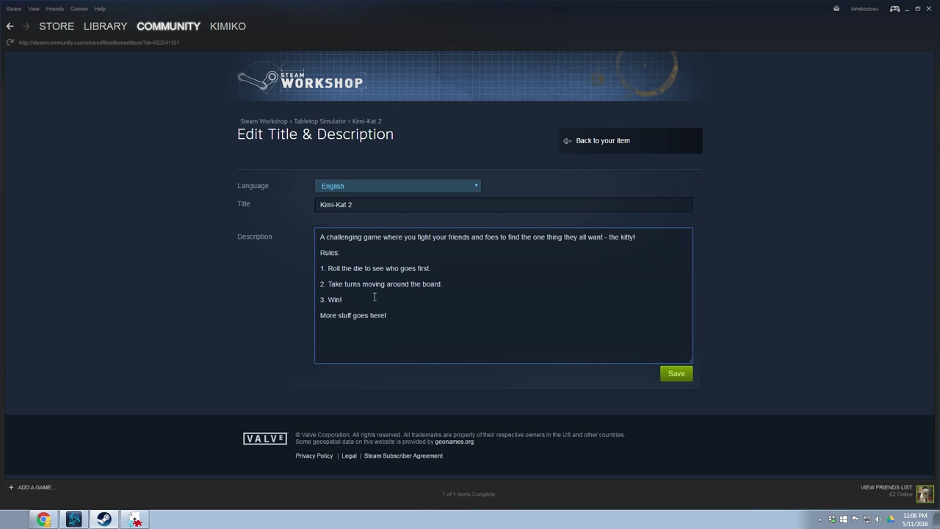
click(669, 382)
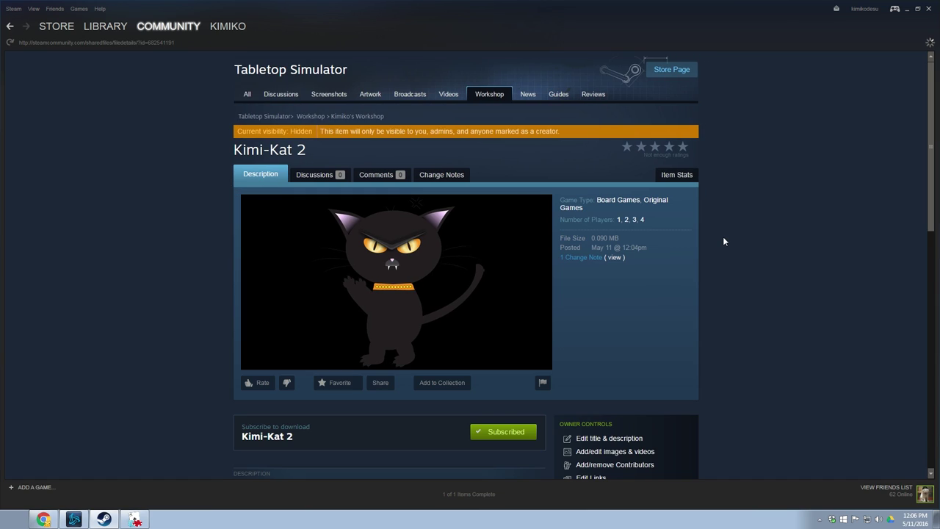
Step: Open the visibility options for the Kimi-Kat 2 Workshop item
scroll(723, 238, down, 3)
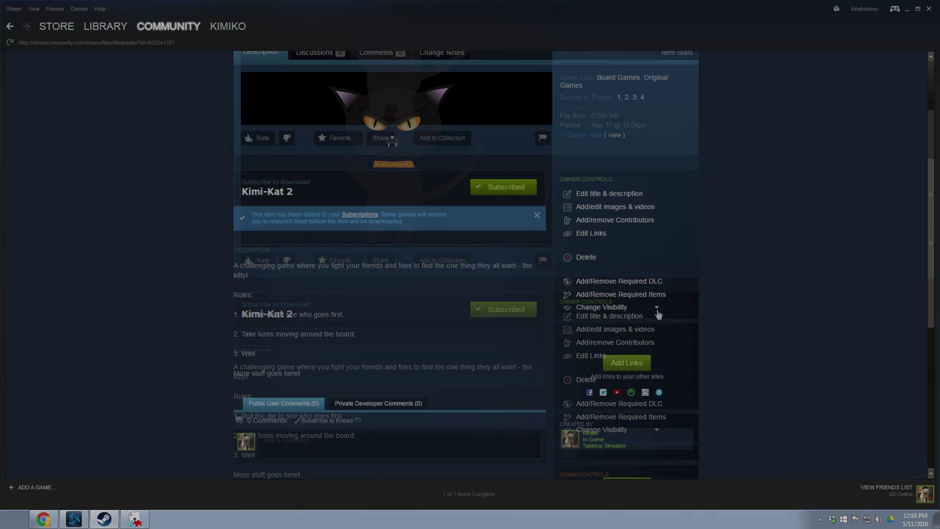
click(654, 308)
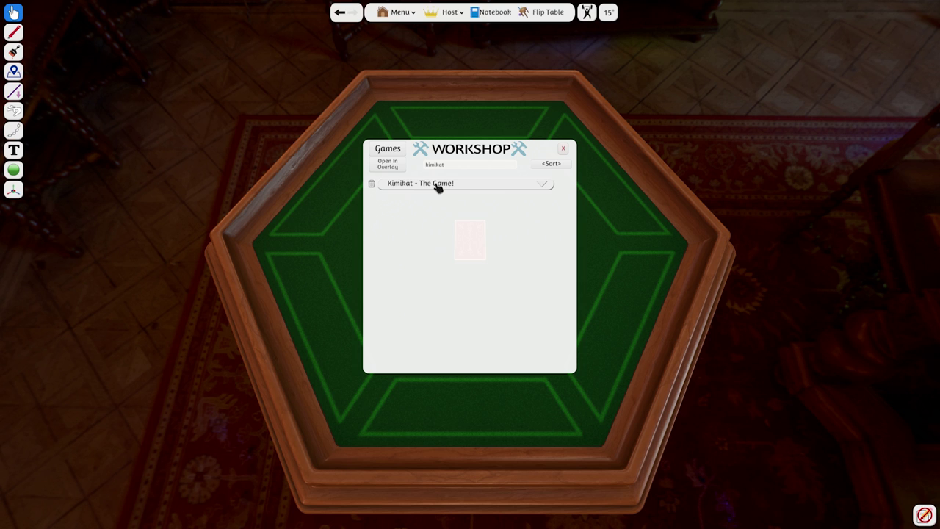
Step: In Tabletop Simulator, load the Workshop game "Kimikat - The Game!" and scatter copies of the green and blue dice around the board
click(437, 188)
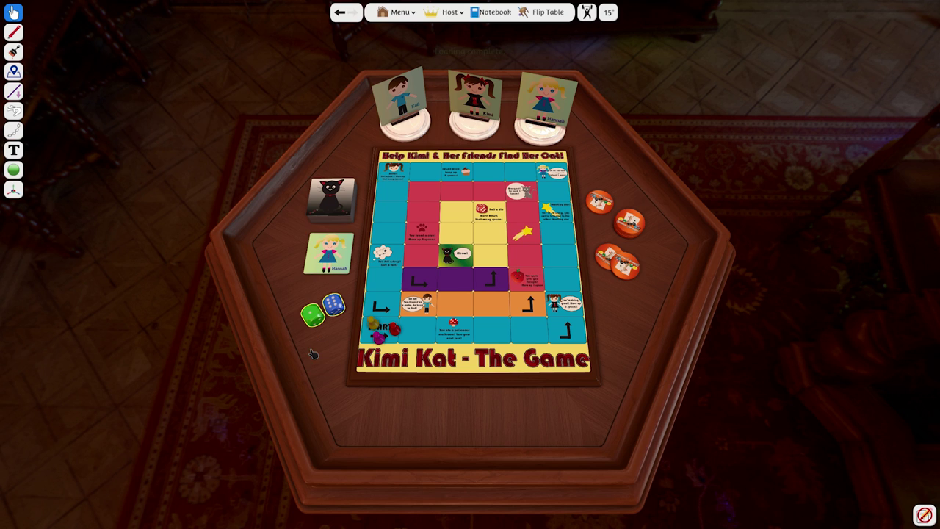
mouse_move(312, 354)
mouse_down()
mouse_move(352, 411)
mouse_move(557, 417)
mouse_move(639, 367)
mouse_move(638, 308)
mouse_move(614, 273)
mouse_up()
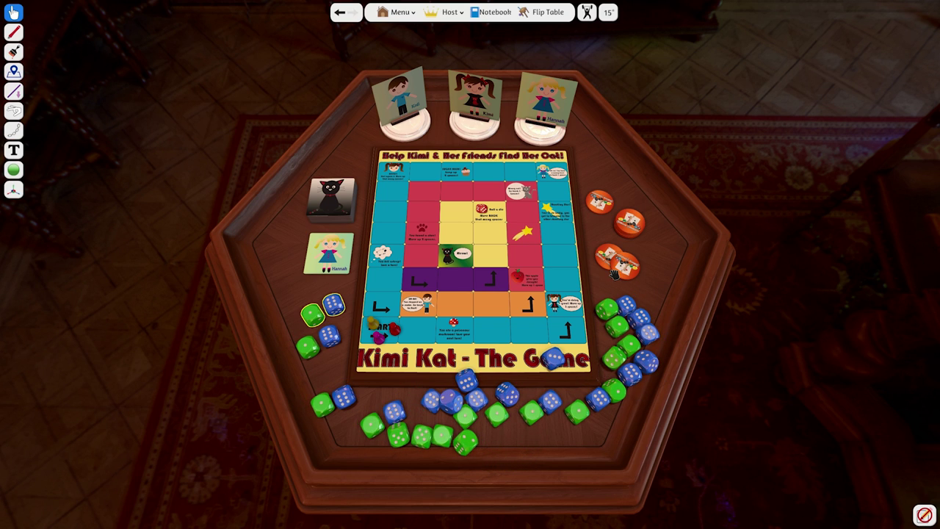
Step: Update the existing Workshop upload with Workshop ID 683638537, keeping the Board Games and Original Games types and 2 to 4+ players
click(396, 12)
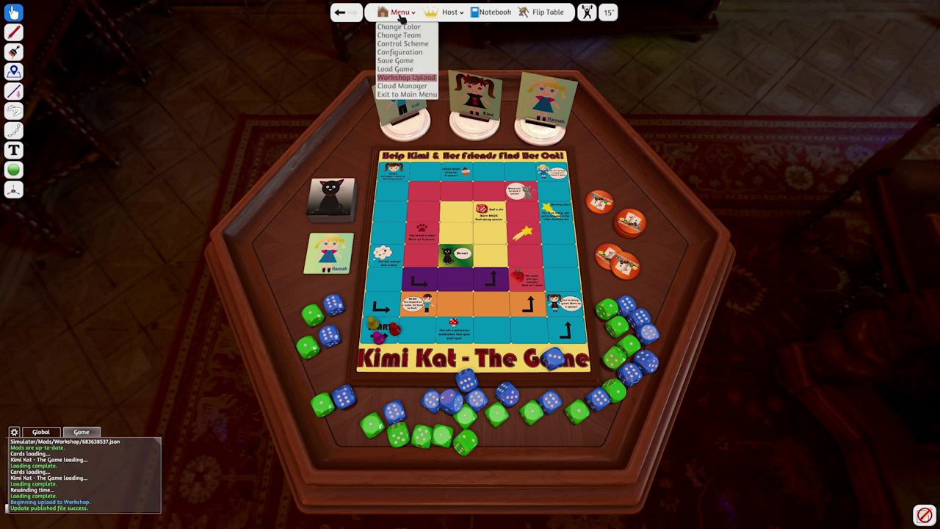
click(409, 80)
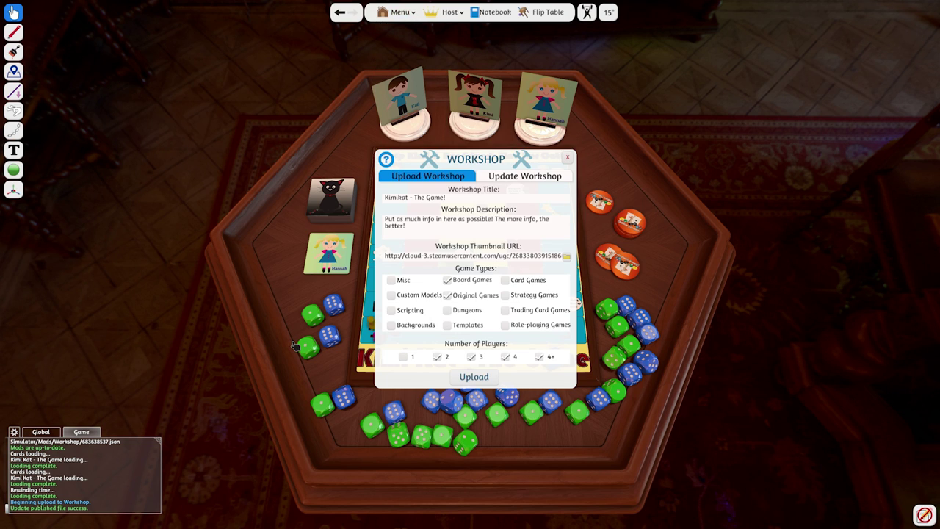
click(519, 177)
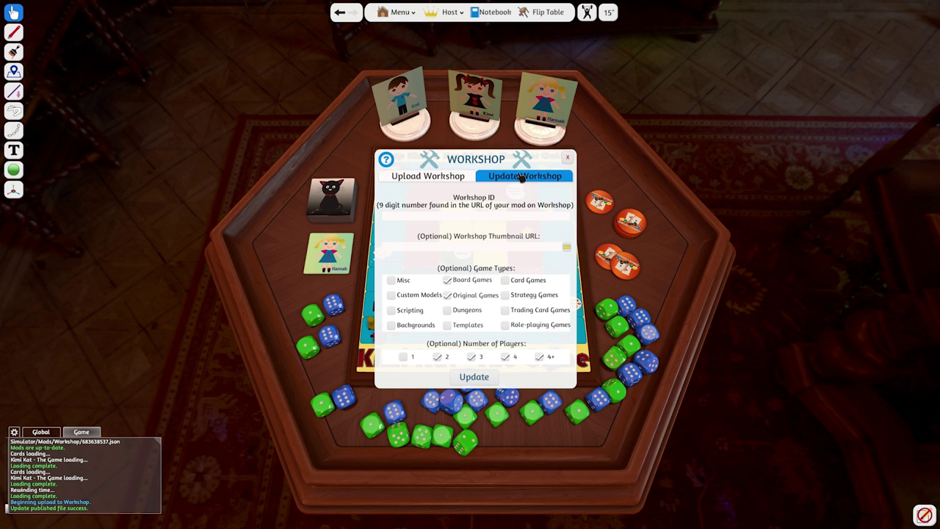
click(445, 217)
text(683638537)
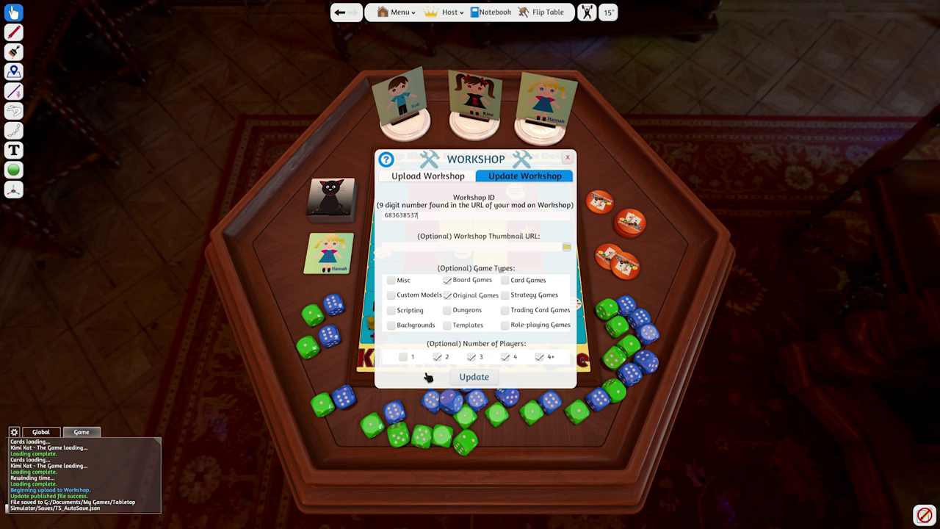
click(393, 325)
click(392, 326)
click(474, 377)
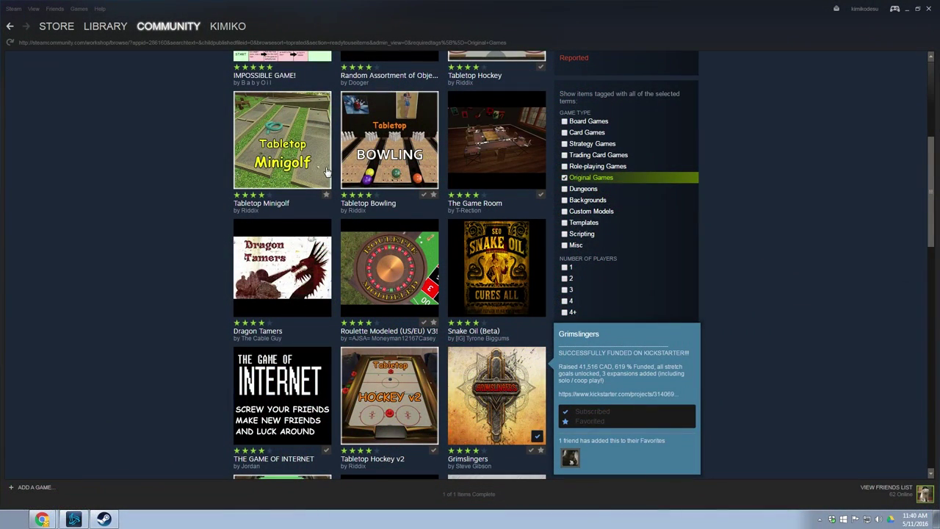
Step: Switch to the Steam Workshop, open Tabletop Minigolf, subscribe to it, and return to the Original Games list
mouse_move(308, 176)
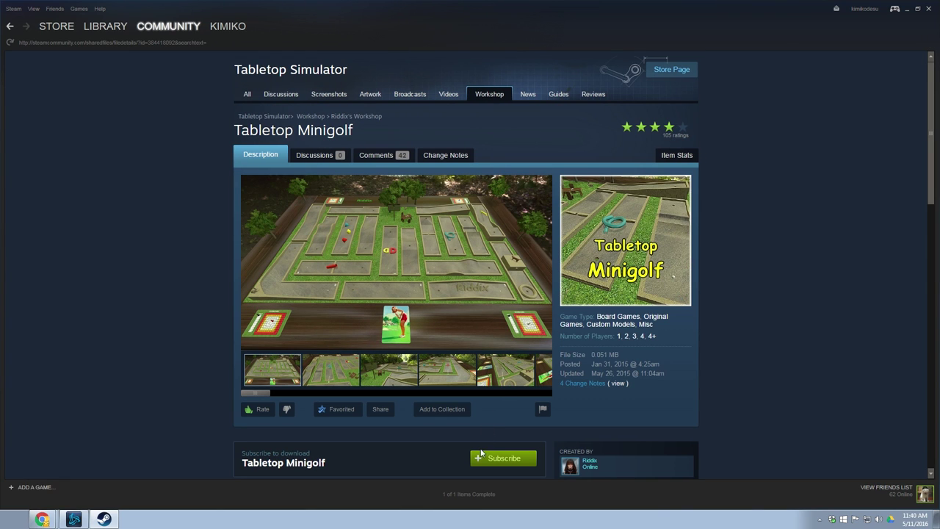
scroll(506, 420, down, 1)
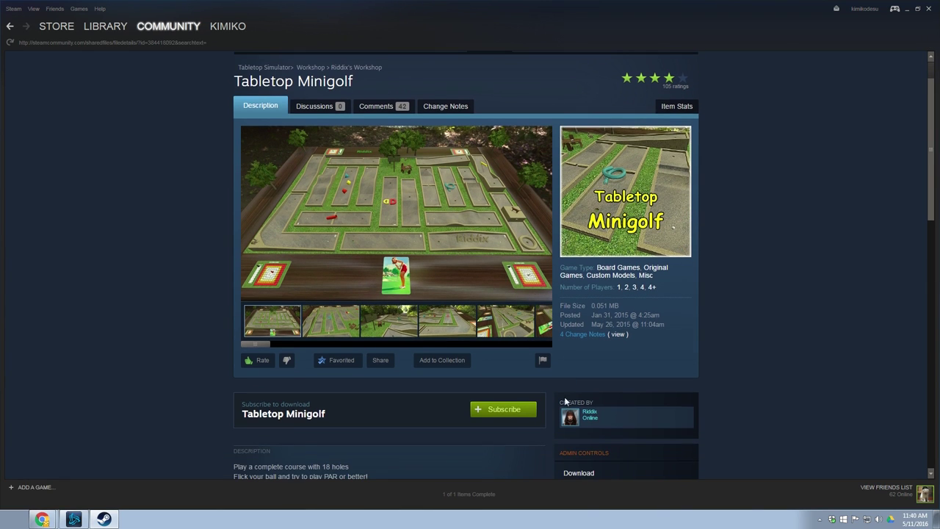
click(505, 417)
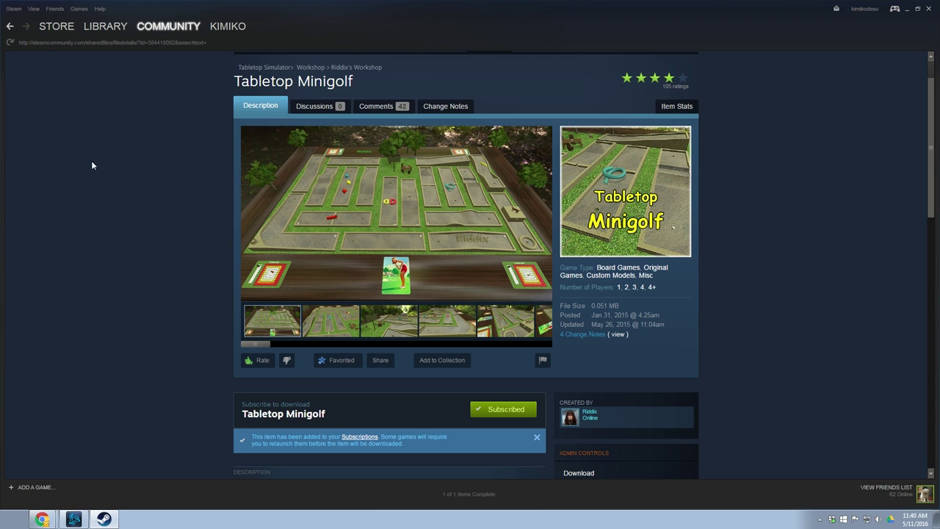
key(alt+Left)
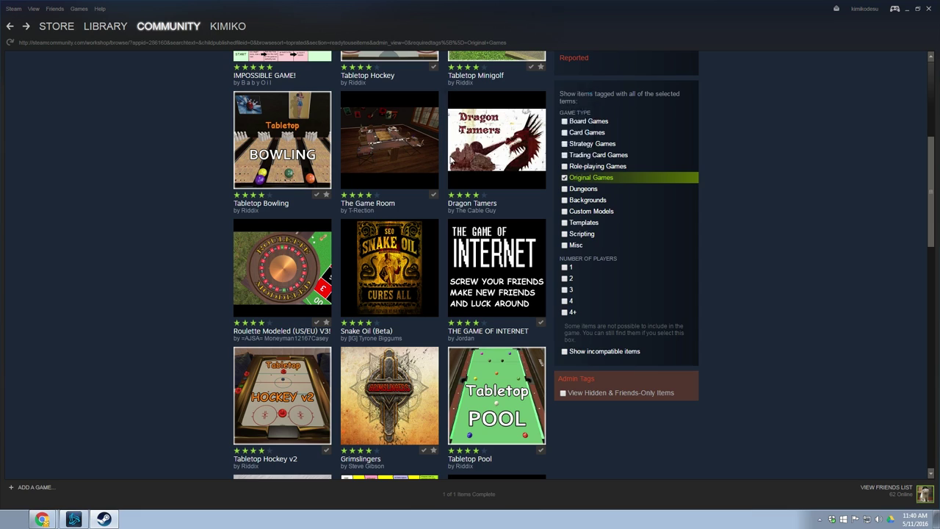
mouse_move(491, 158)
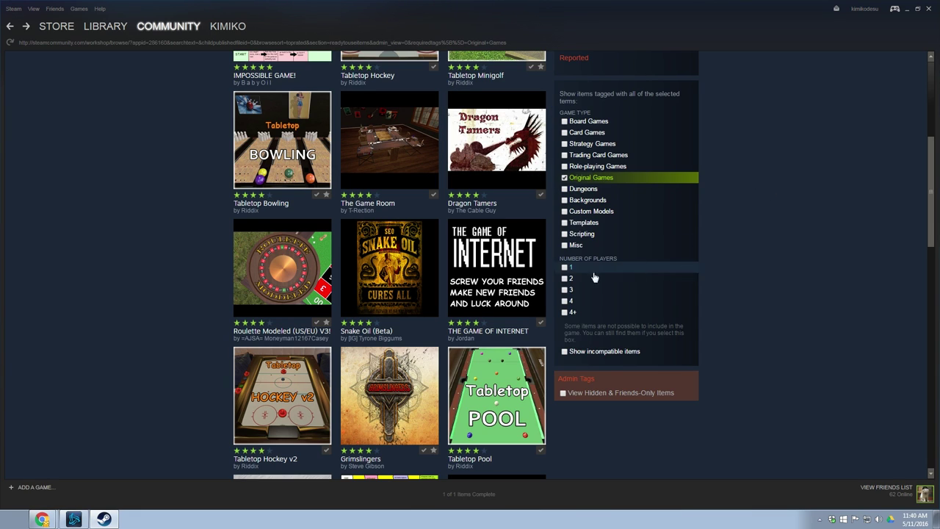
mouse_move(512, 304)
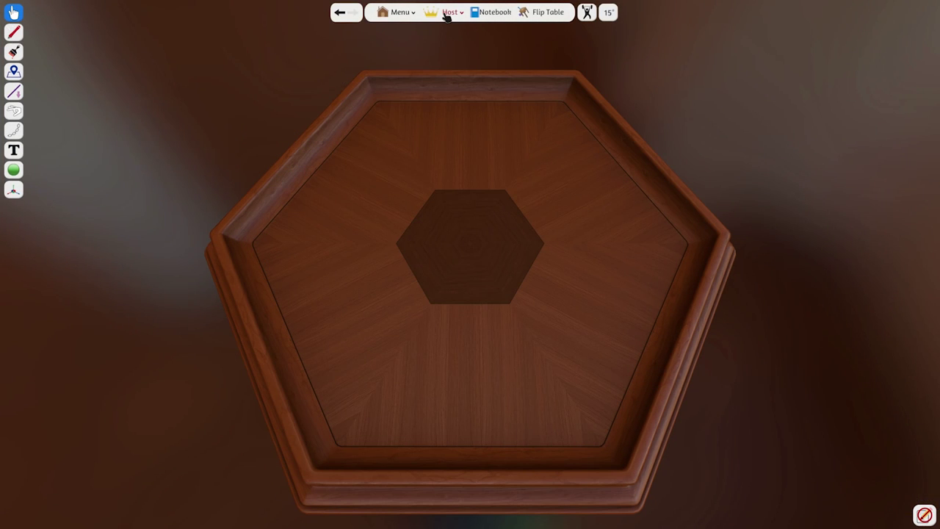
Step: In Tabletop Simulator, delete the Kimi-Kat 2 mod from the Workshop games and confirm unsubscribing from it
click(447, 13)
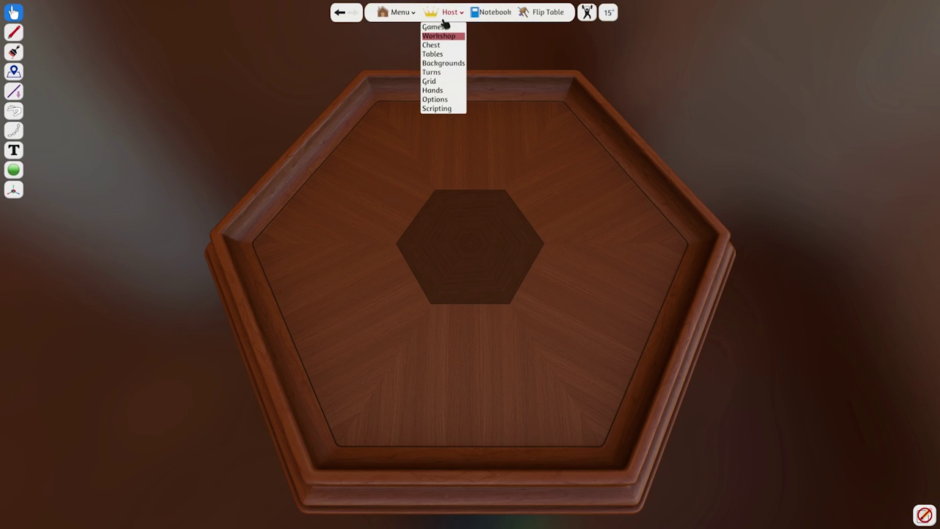
click(440, 37)
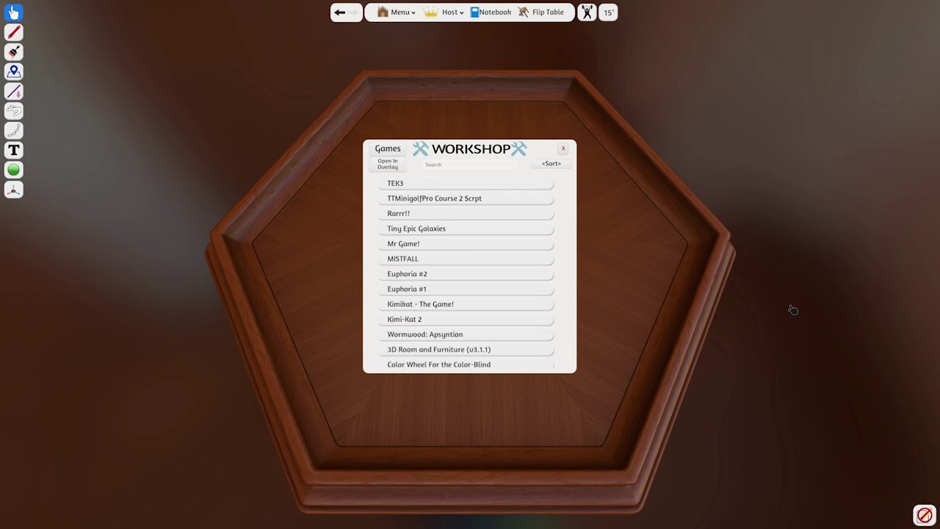
click(372, 322)
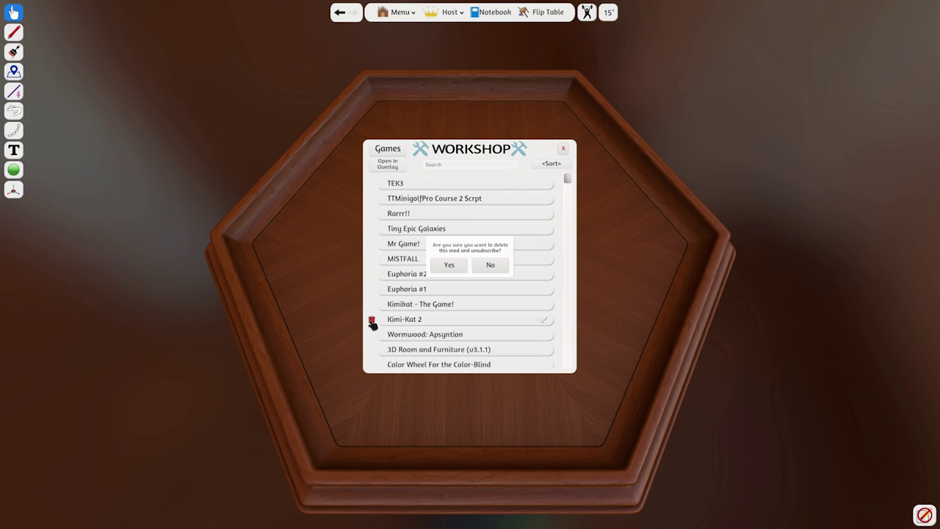
click(450, 267)
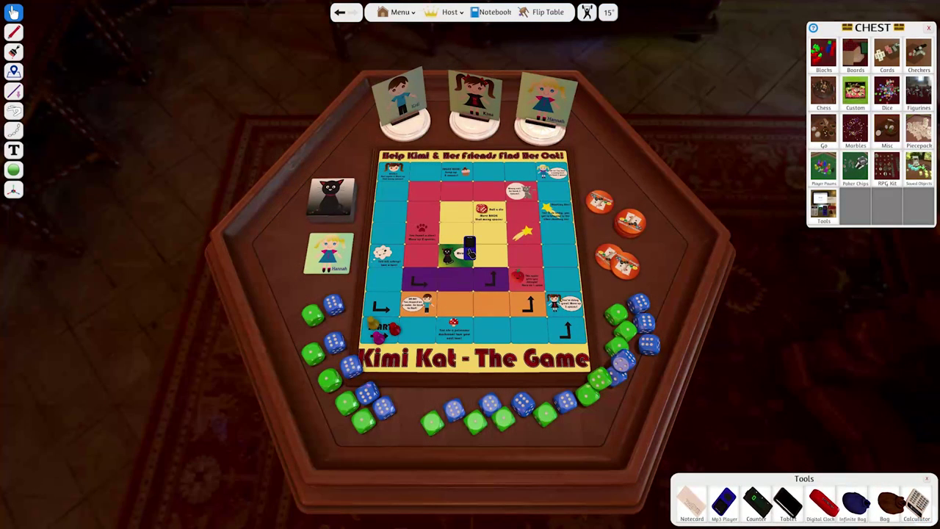
Step: Enlarge the MP3 player over the board and save the game as "Kimi Kat - The Game BETTER"
drag(471, 252, 499, 263)
key(plus)
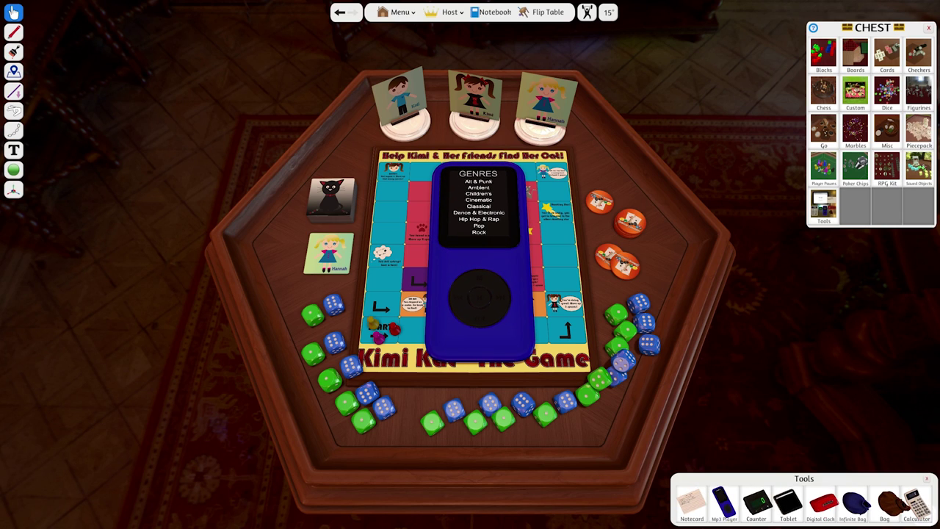
click(400, 13)
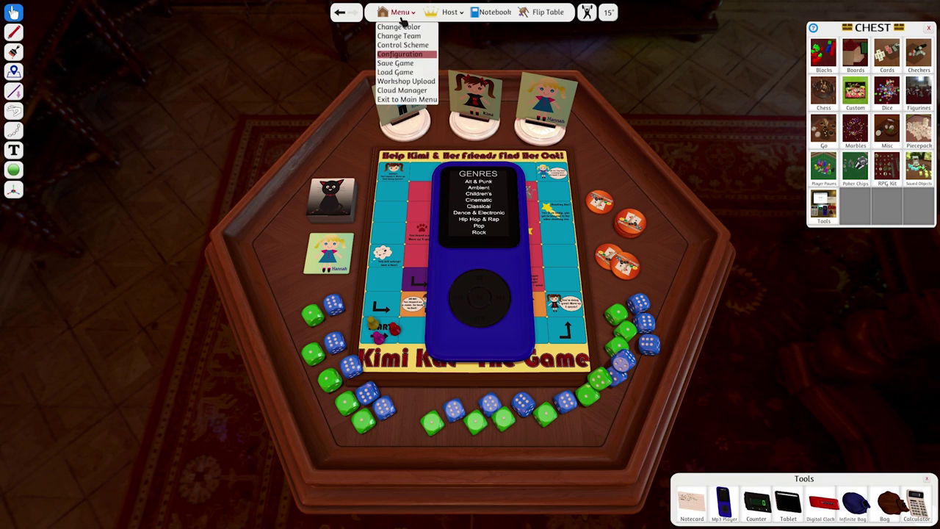
click(406, 64)
click(430, 184)
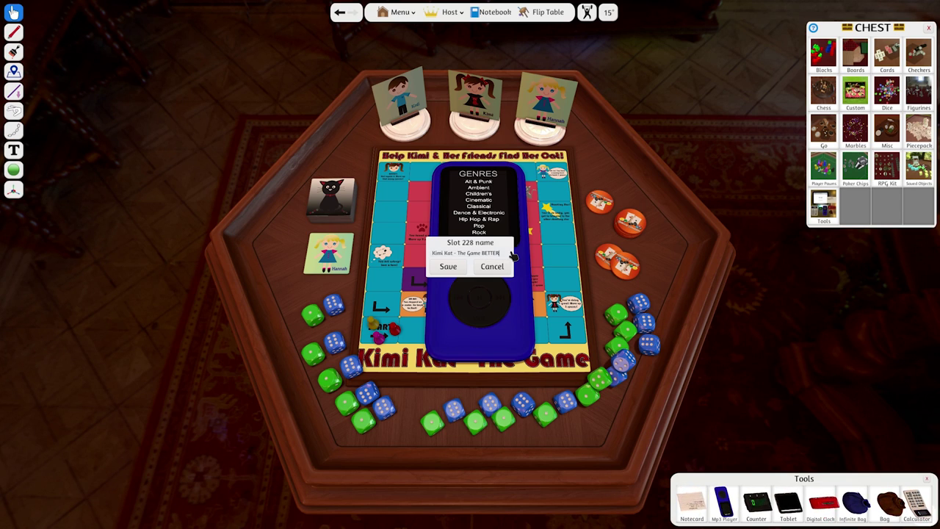
click(449, 267)
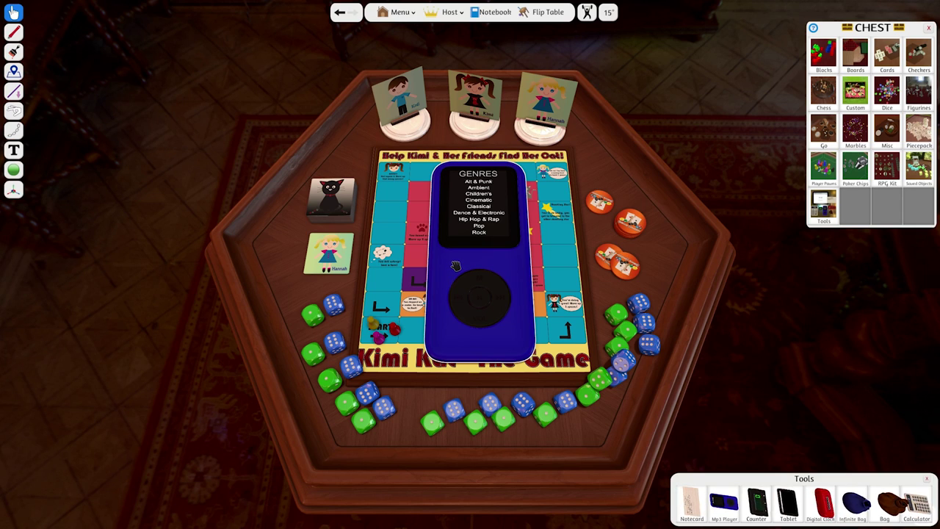
Step: Save the single orange token beside the board to the Chest under the name "Cool Tokens"
right_click(603, 205)
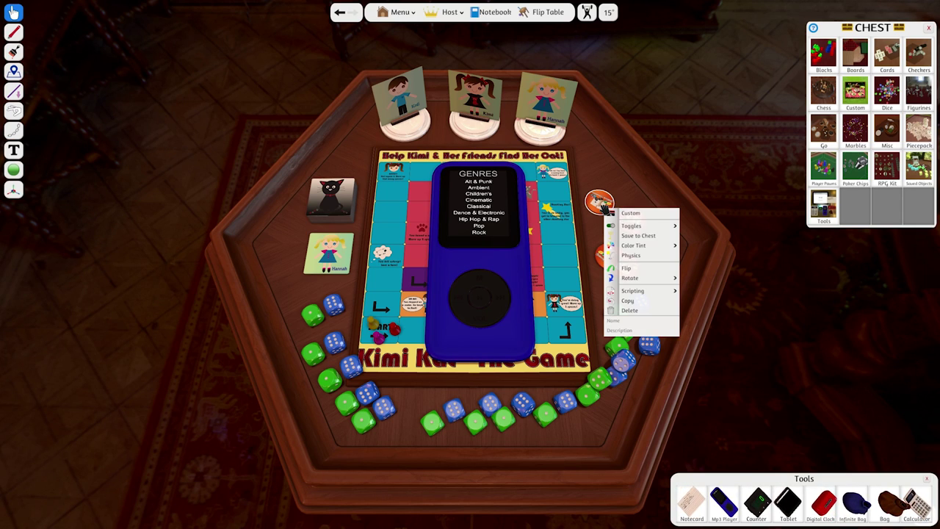
click(644, 236)
click(453, 257)
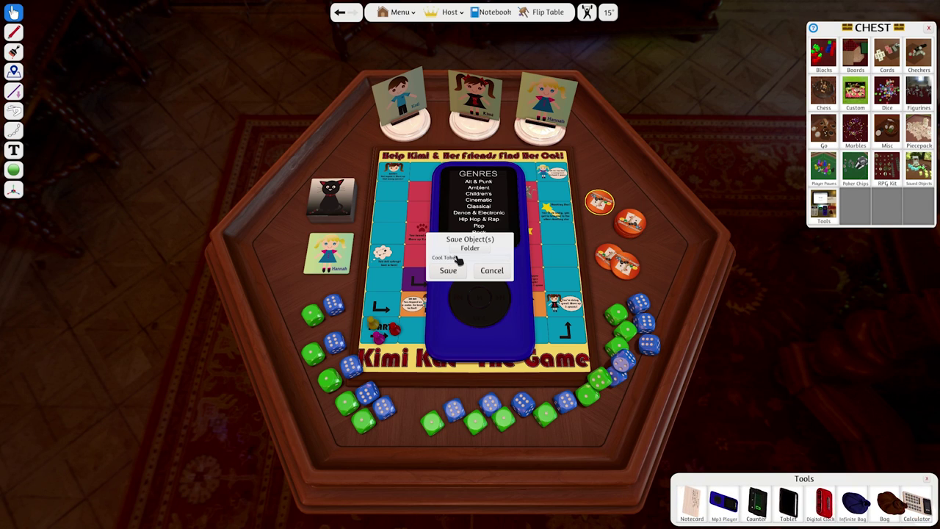
text(Cool Tokens)
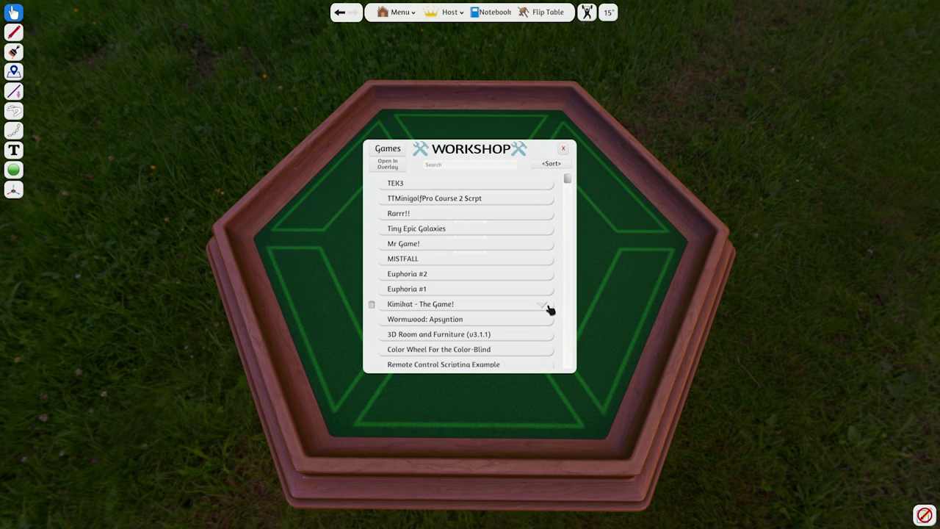
Step: Expand the objects of the Workshop game "Kimikat - The Game!" and place its custom deck, a custom figurine and a Chip Wood model on the table
click(544, 305)
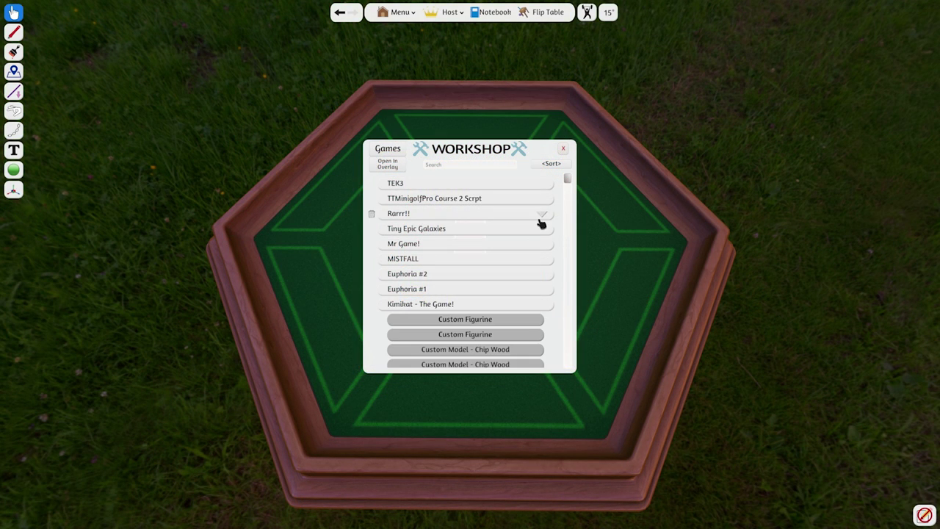
scroll(540, 222, down, 2)
scroll(540, 224, down, 2)
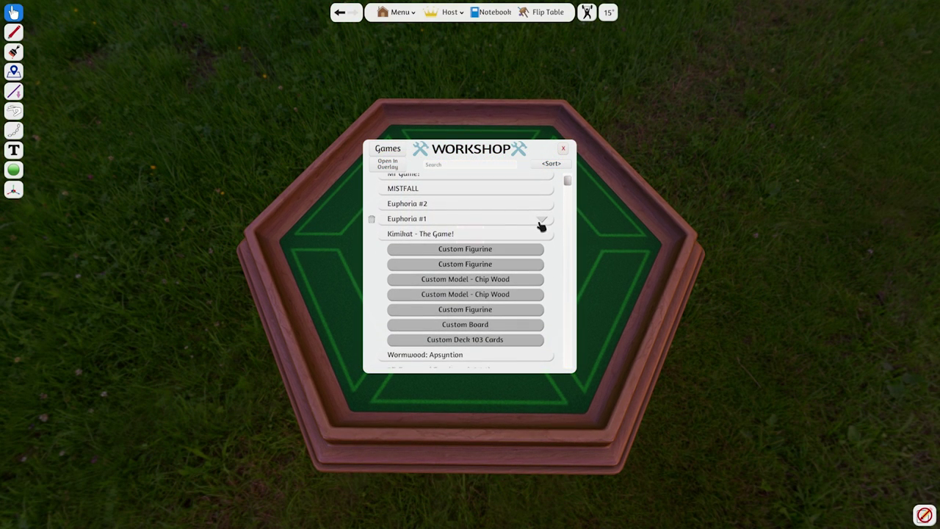
click(500, 343)
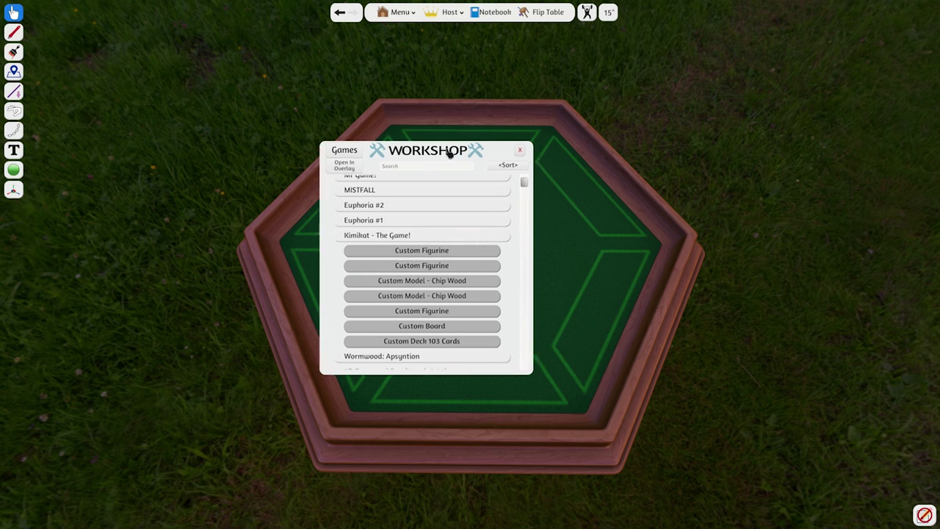
drag(324, 255, 562, 210)
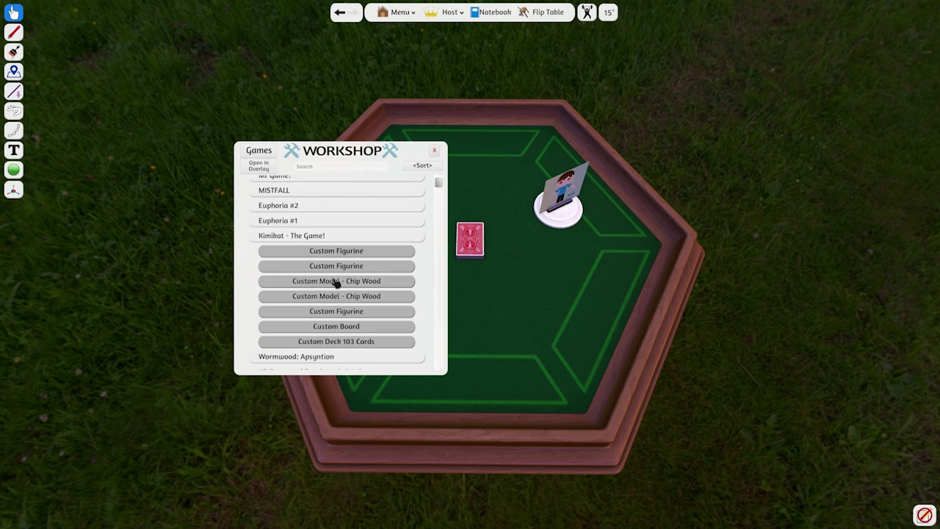
drag(334, 283, 569, 276)
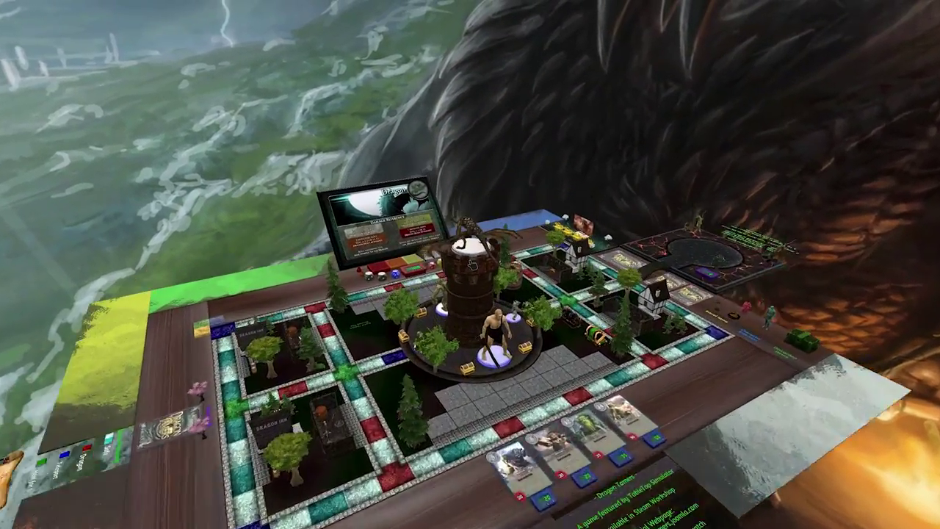
scroll(190, 486, down, 3)
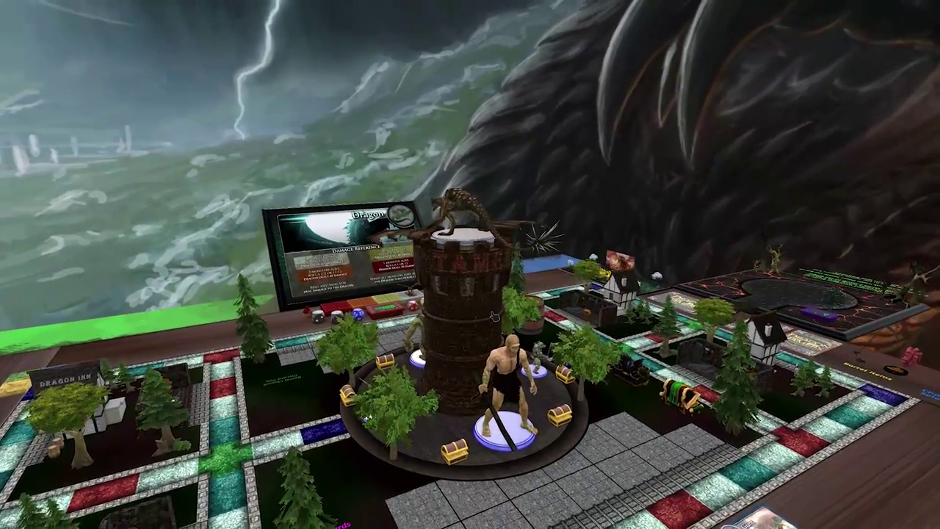